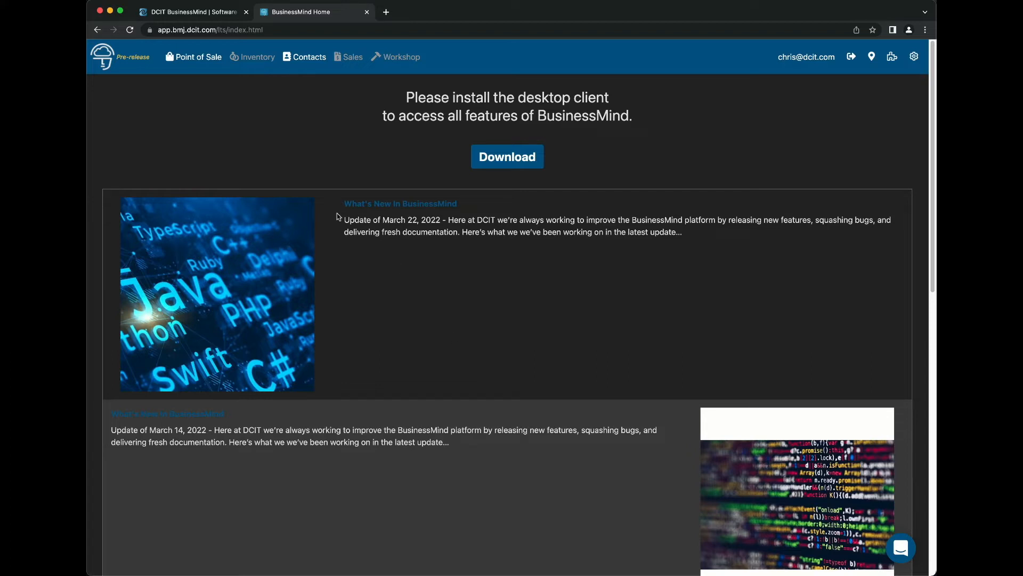
Open the point of sale, search for the customer by first name, and assign them to the transaction.
click(194, 59)
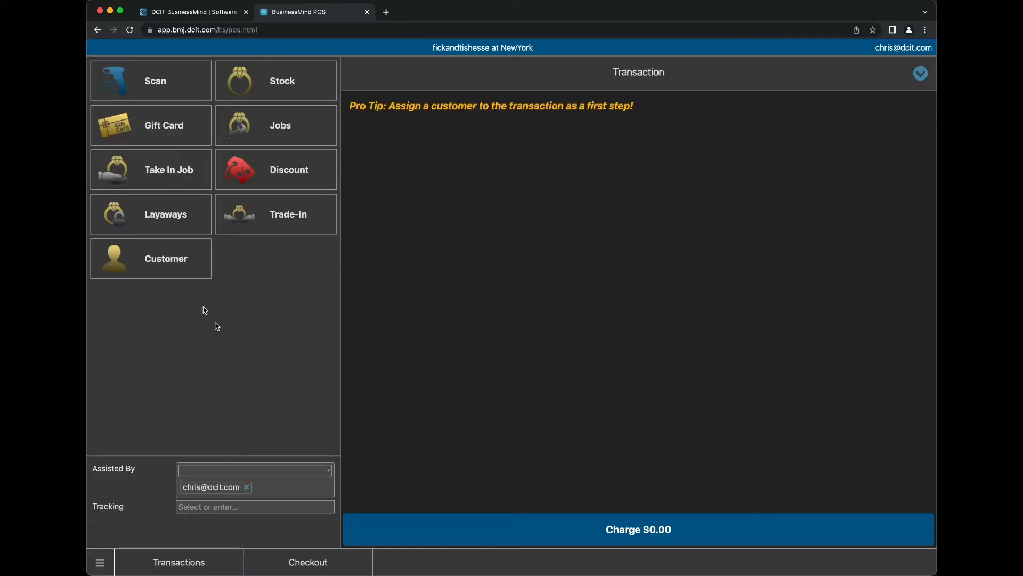
click(167, 265)
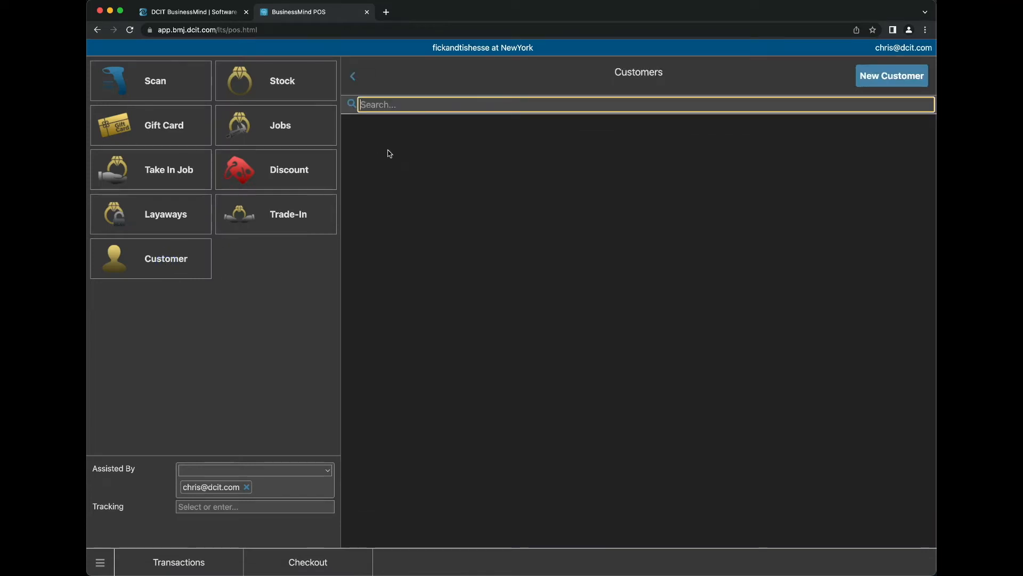
text(steve)
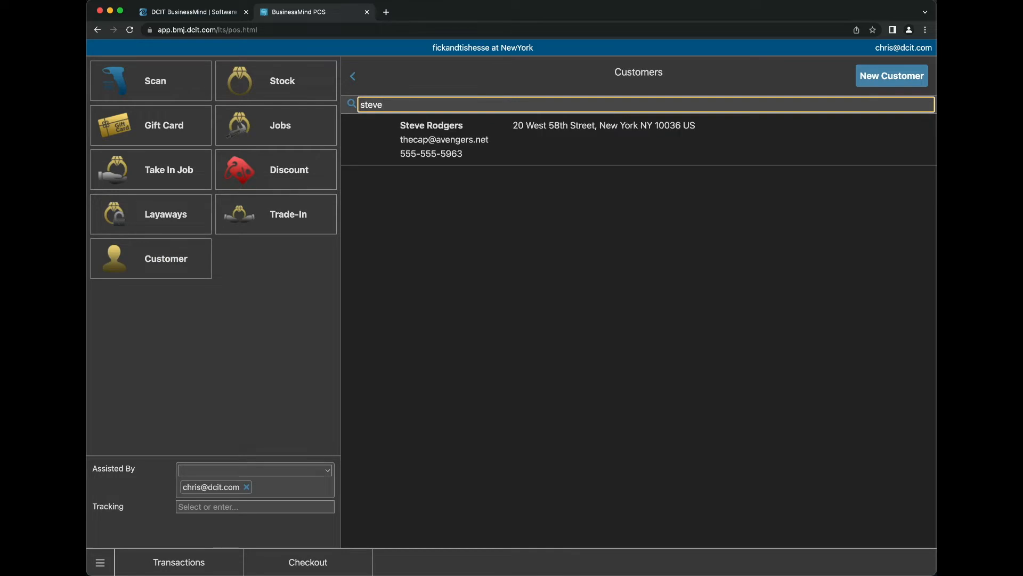
click(490, 153)
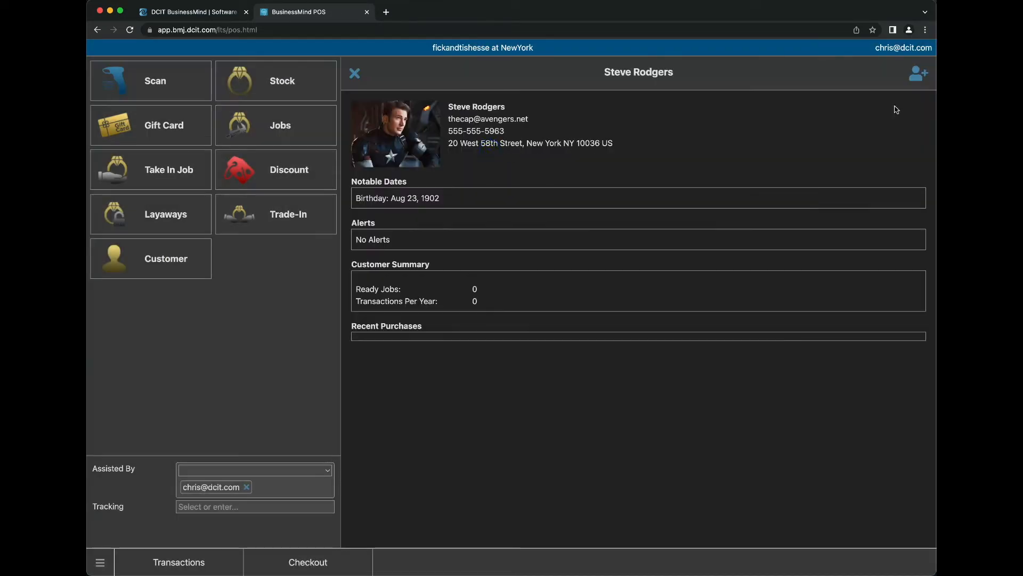
click(921, 74)
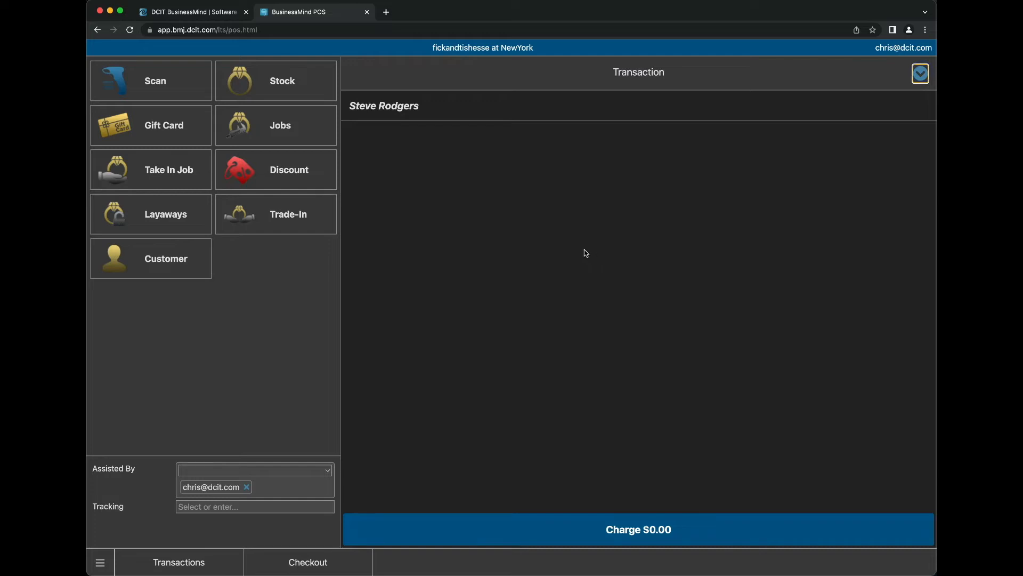
Search the stock for 7NV98 and open the 18kt green and white gold bracelet 7NV98AY1.
click(166, 84)
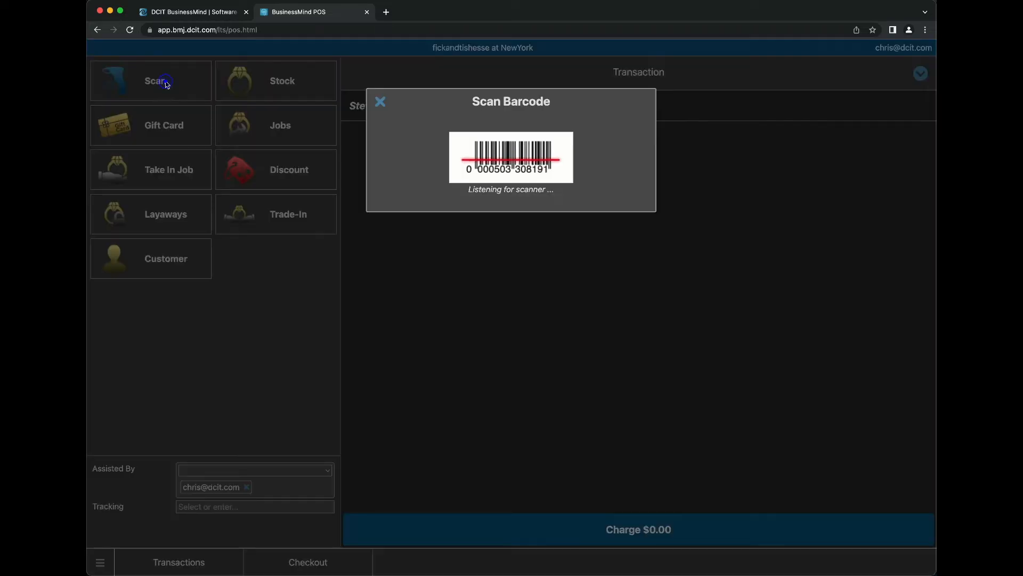
click(380, 102)
click(270, 88)
click(388, 97)
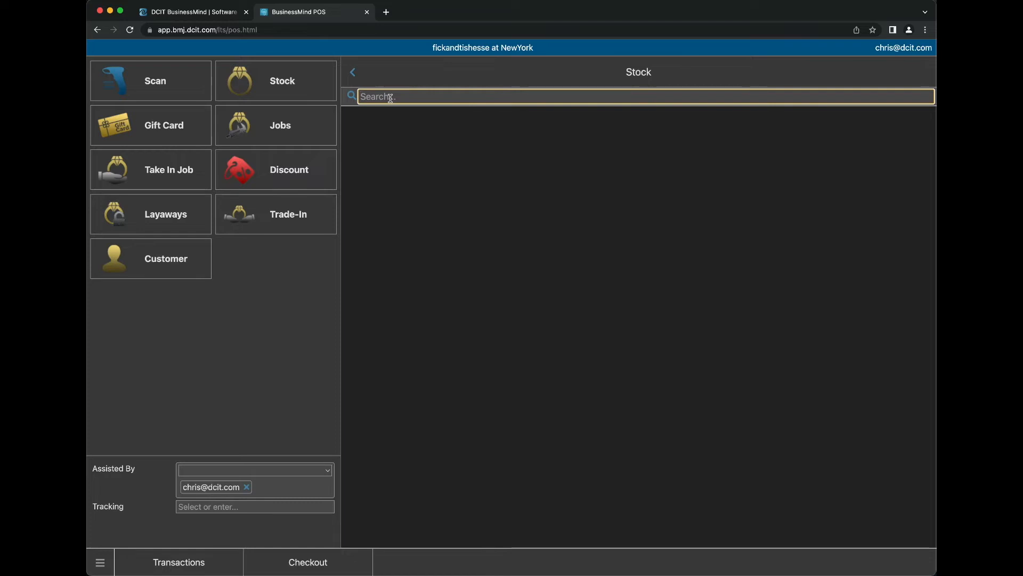
click(391, 98)
text(7NV98)
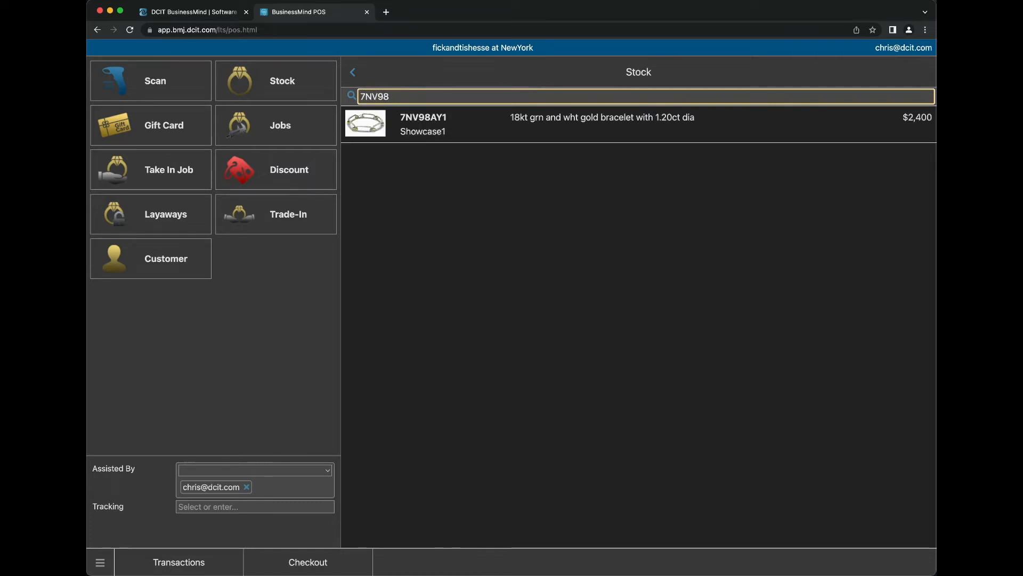
click(452, 132)
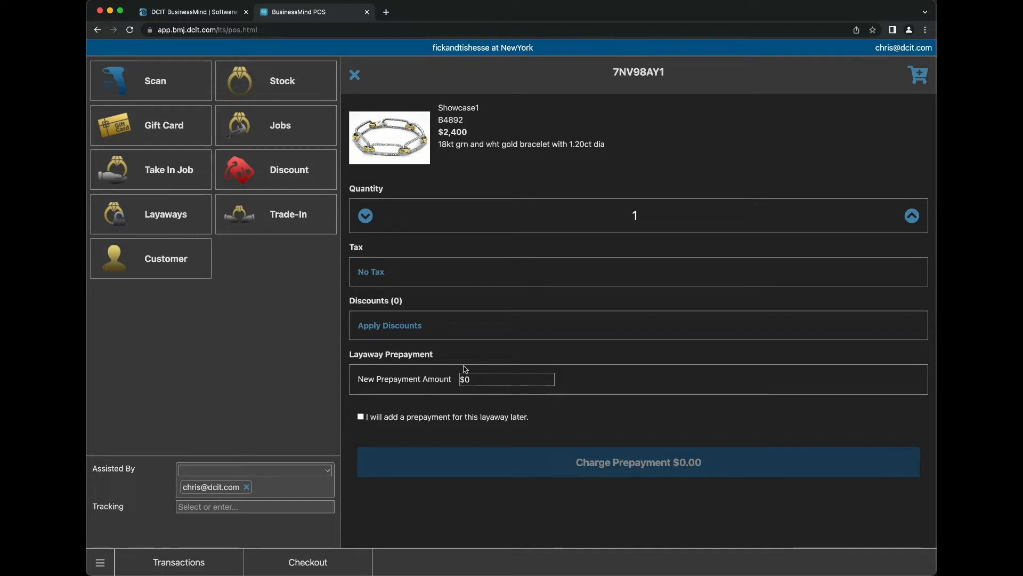
Set the bracelet's new layaway prepayment amount to $100, leaving the option to add a prepayment later unchecked.
click(361, 417)
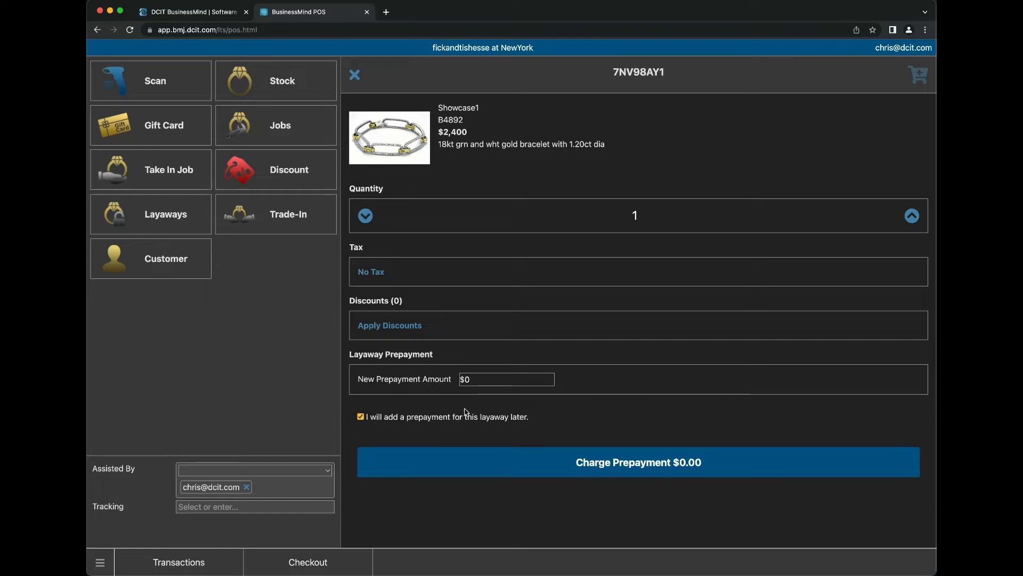
click(361, 418)
click(476, 378)
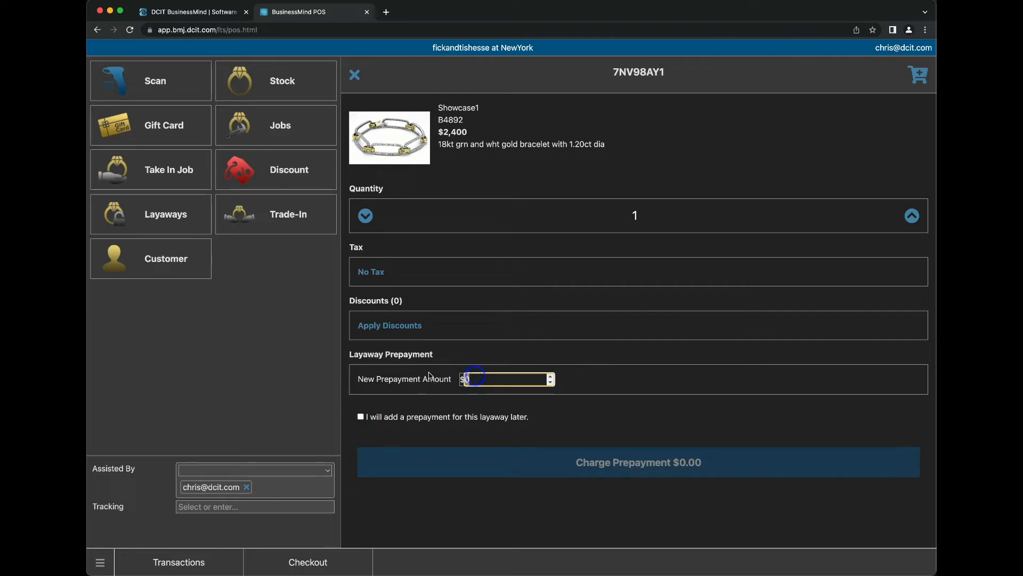
text(100)
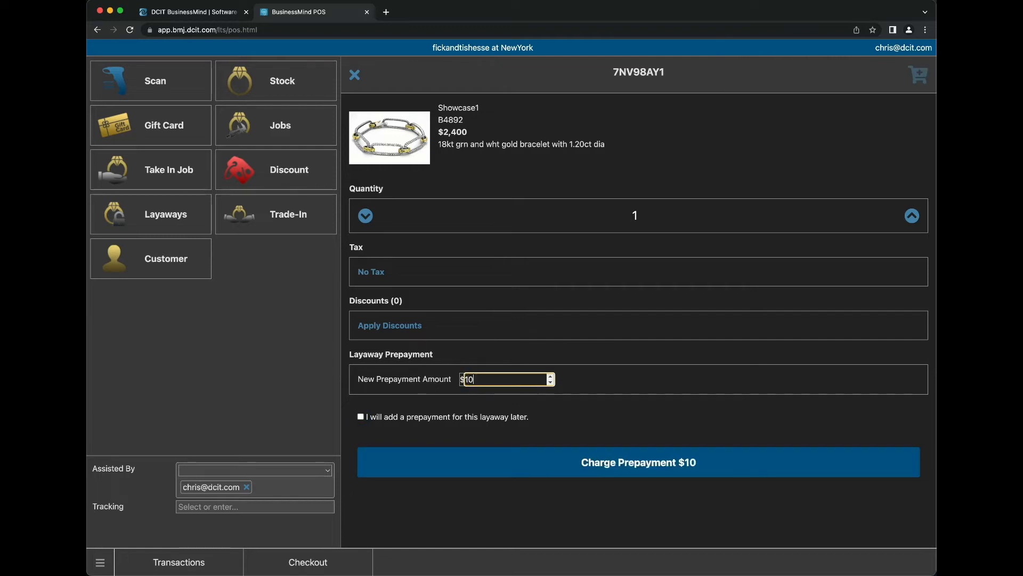
key(Tab)
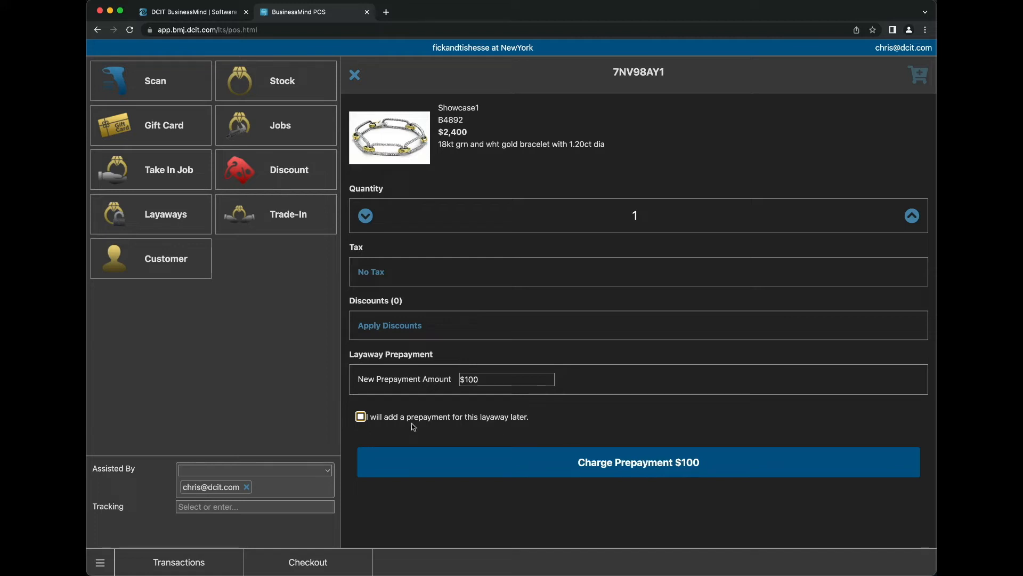
Charge the $100 layaway prepayment as exact cash and print the receipt on the Canon G3000 series.
click(642, 465)
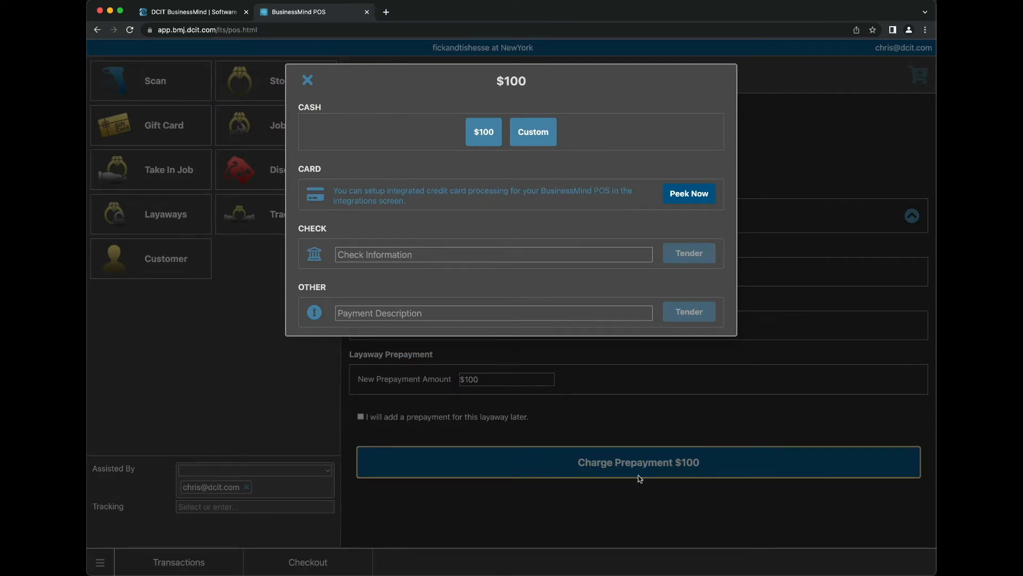
click(484, 133)
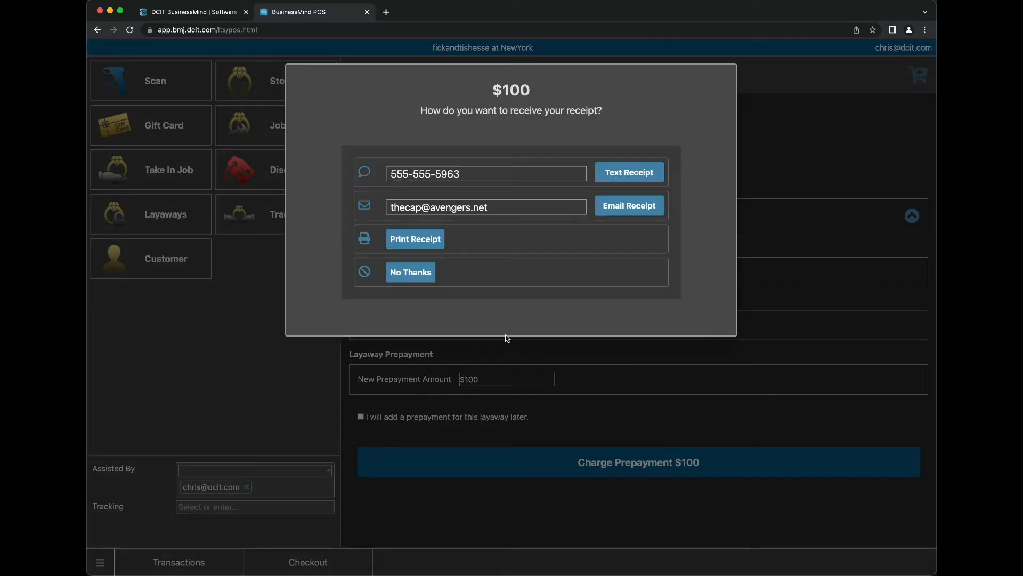
click(423, 240)
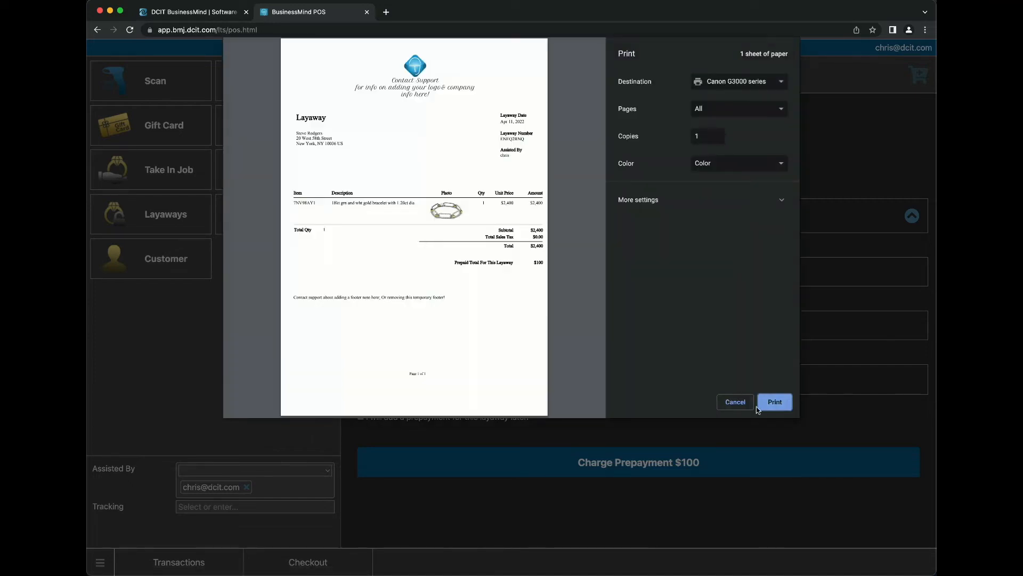
click(774, 401)
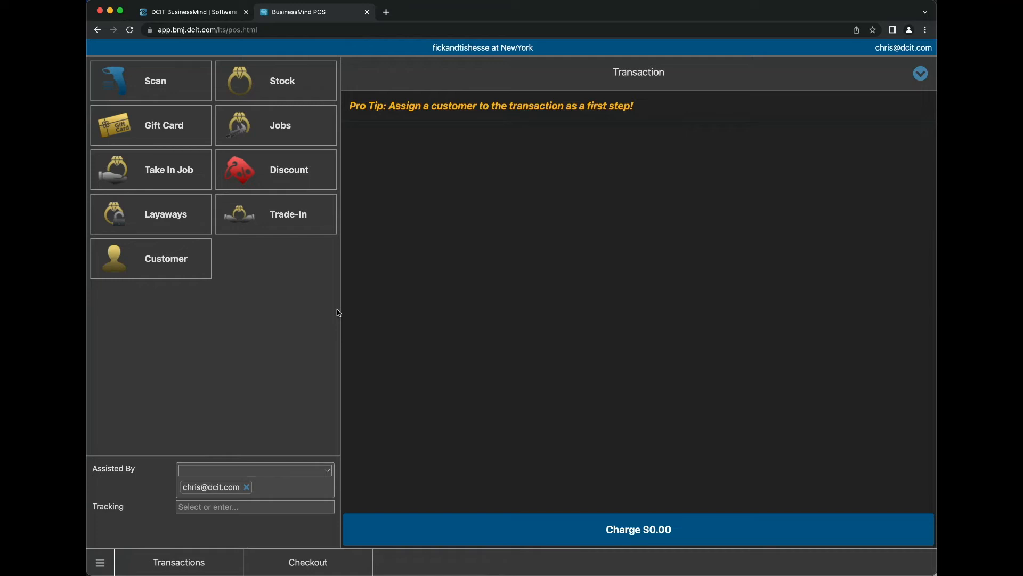
Find the same customer by first name, review their current layaways, and assign them to a new transaction.
click(177, 261)
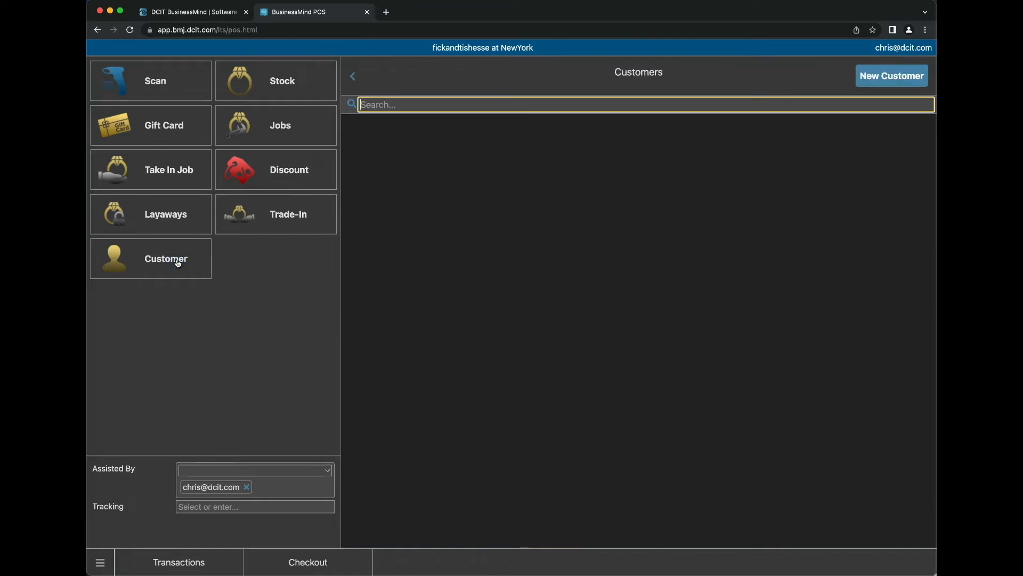
text(steve)
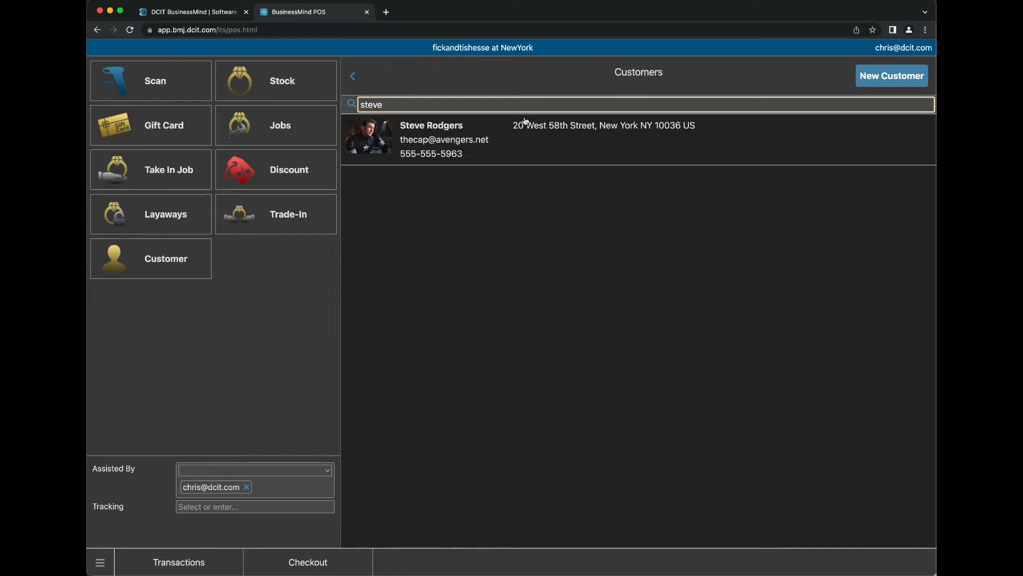
click(499, 129)
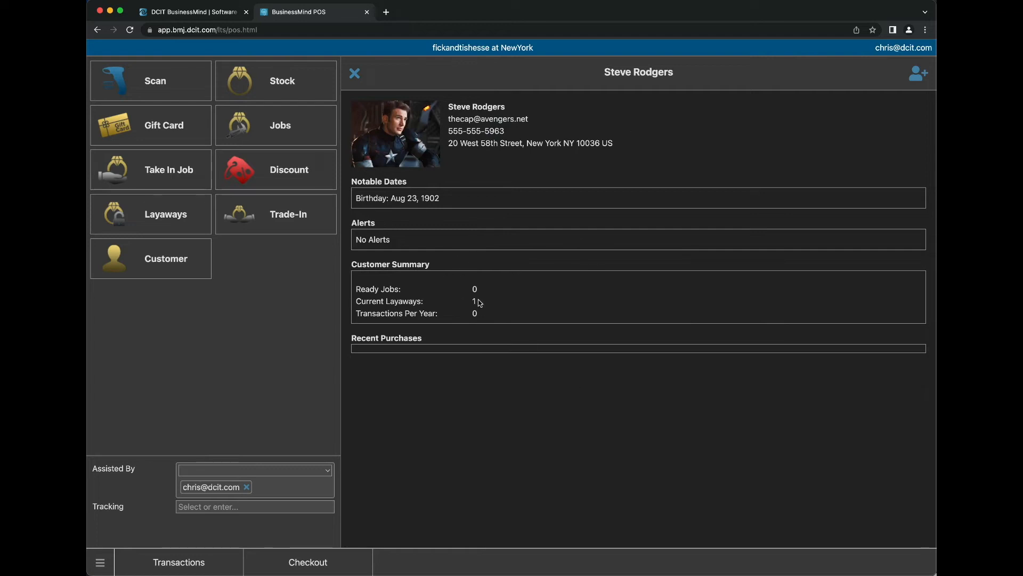
drag(355, 301, 484, 303)
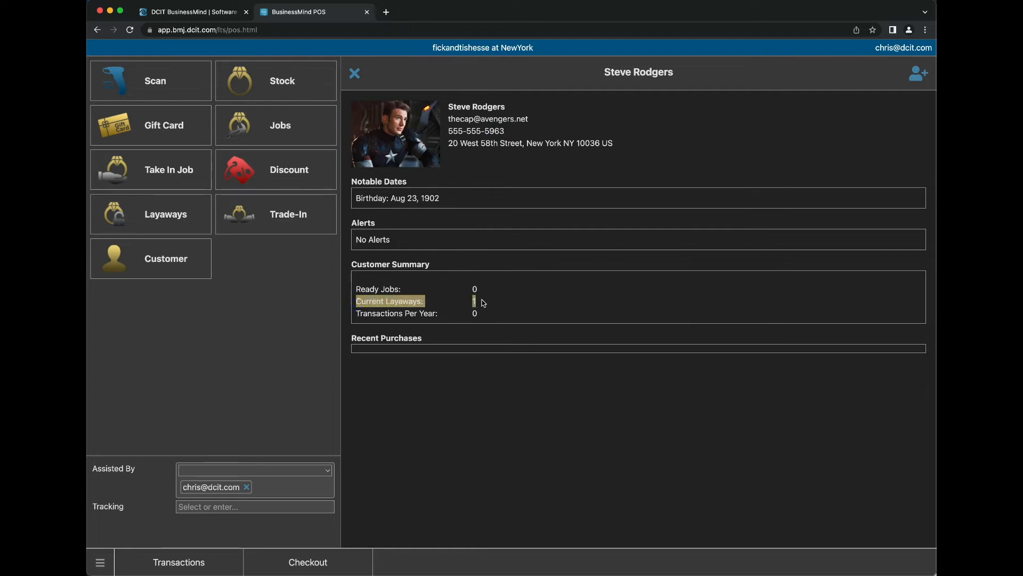
click(511, 308)
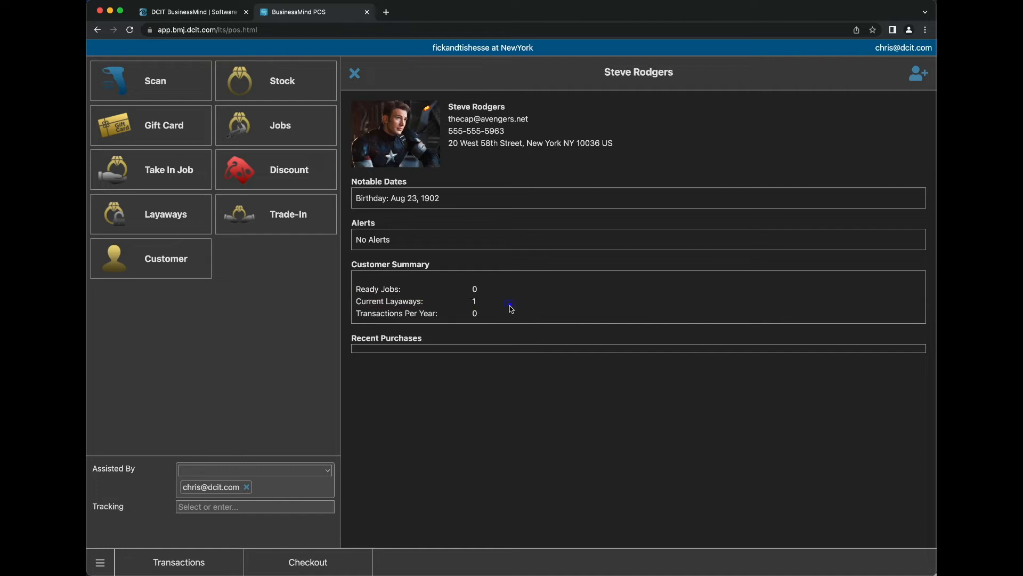
click(920, 75)
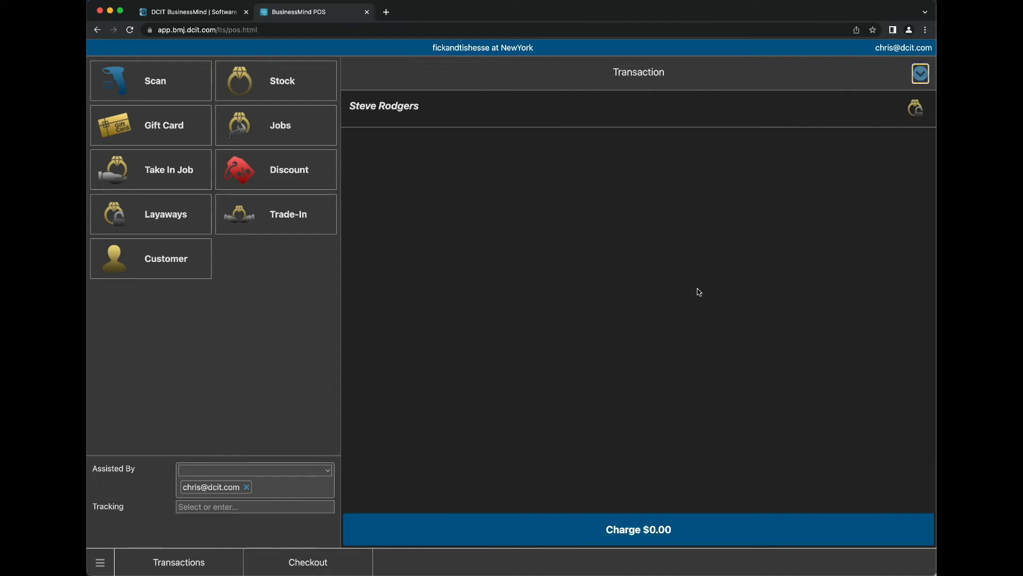
Open the customer's layaway for bracelet 7NV98AY1 from the transaction and check its available prepayments.
click(913, 111)
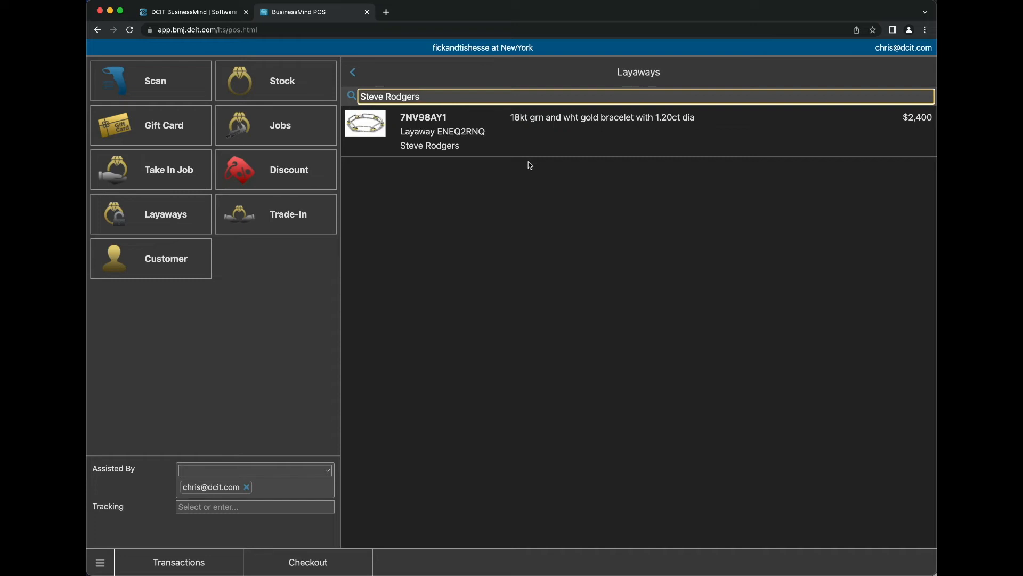
click(456, 143)
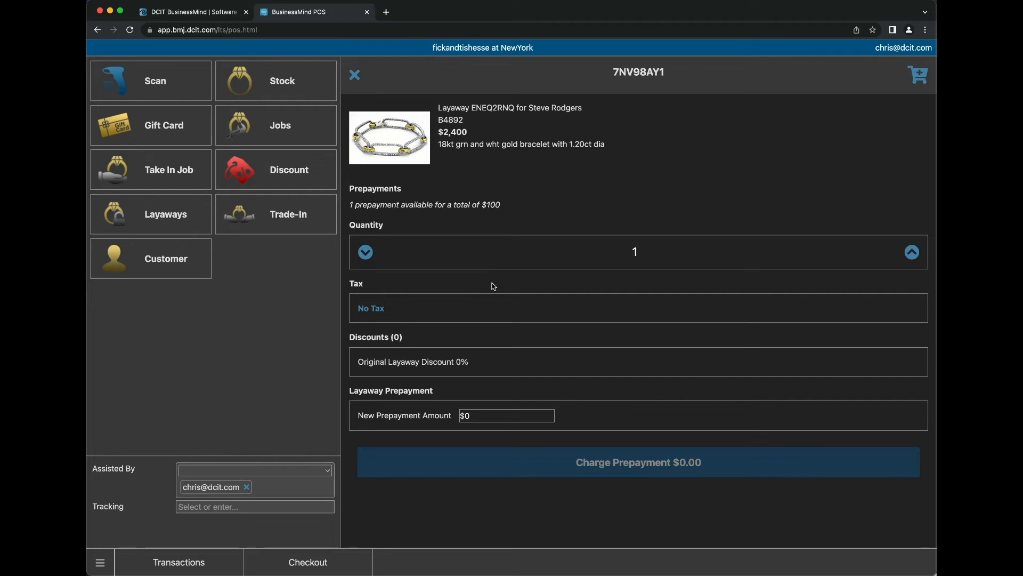
drag(501, 205, 350, 204)
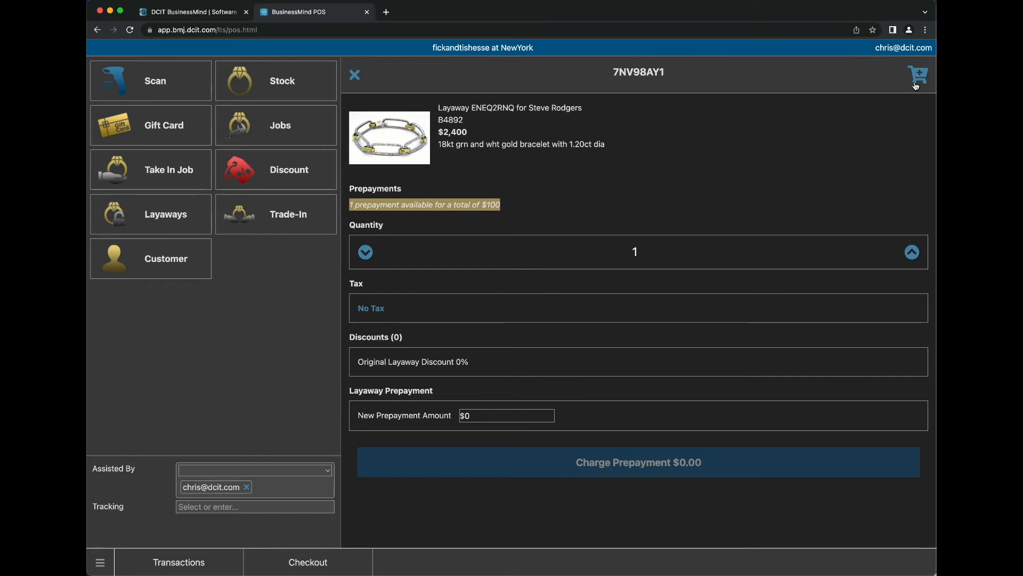
Charge a new $50 prepayment on the bracelet layaway as exact cash and print the receipt.
click(477, 417)
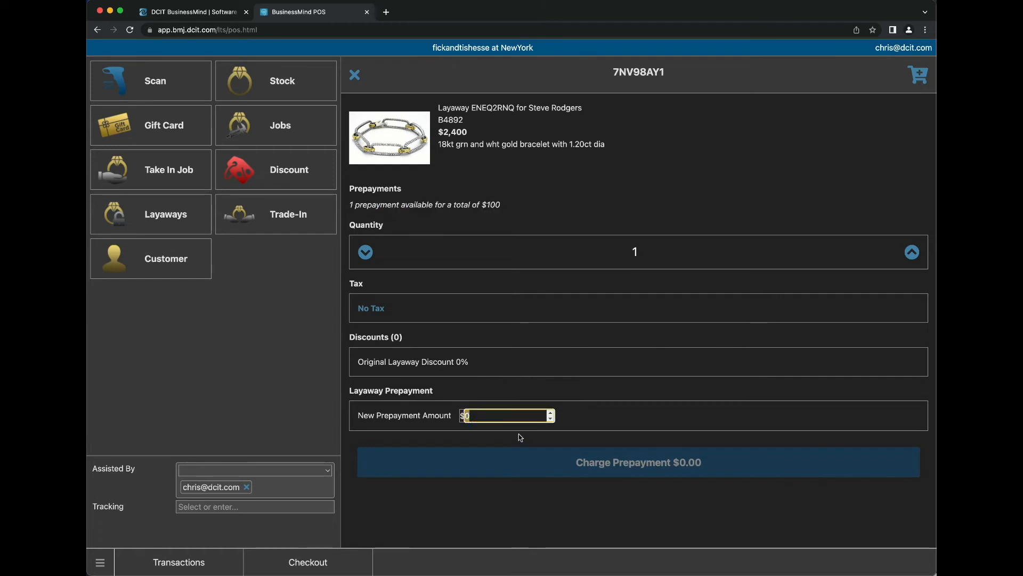
text(50)
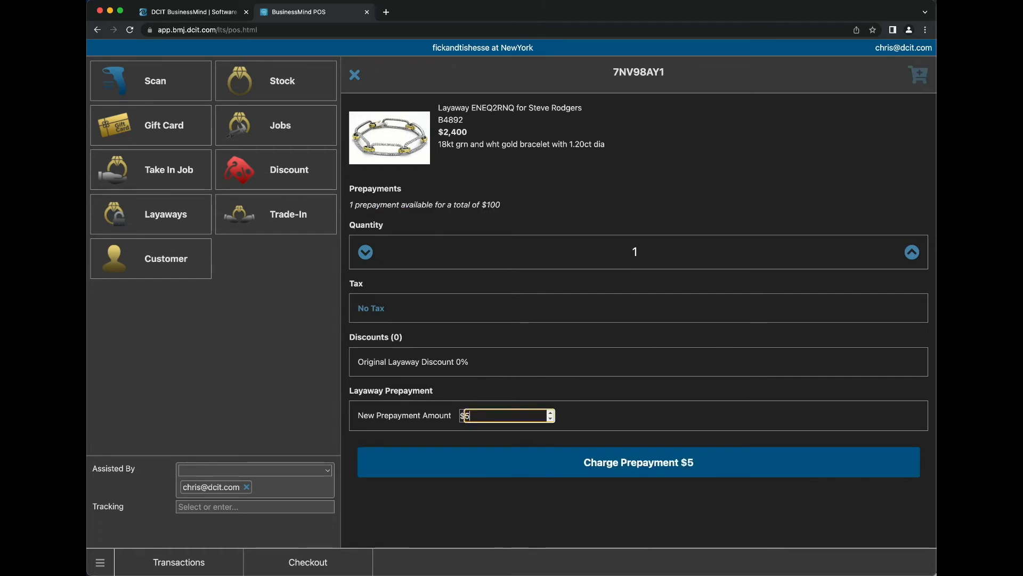
key(Tab)
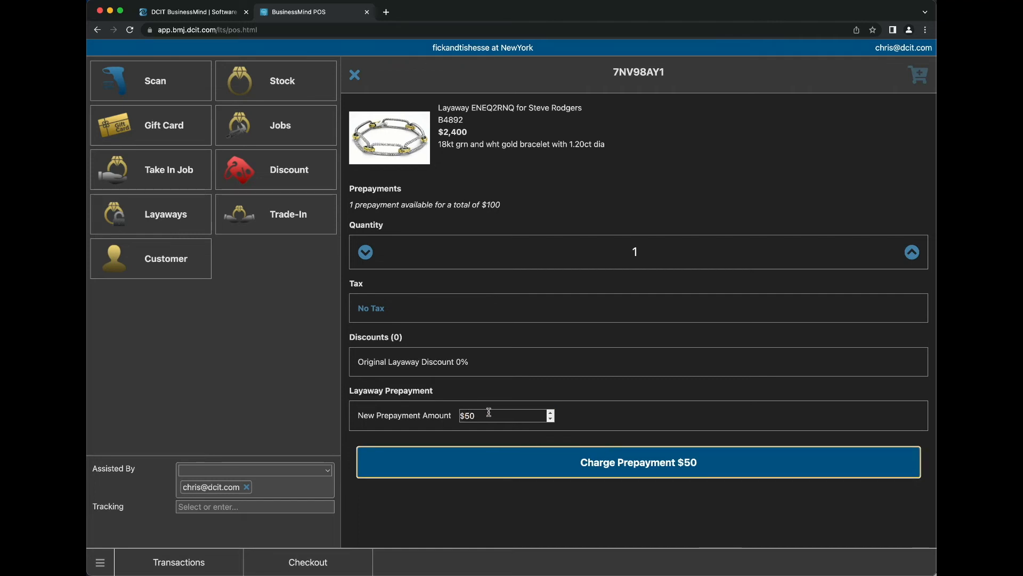
click(637, 460)
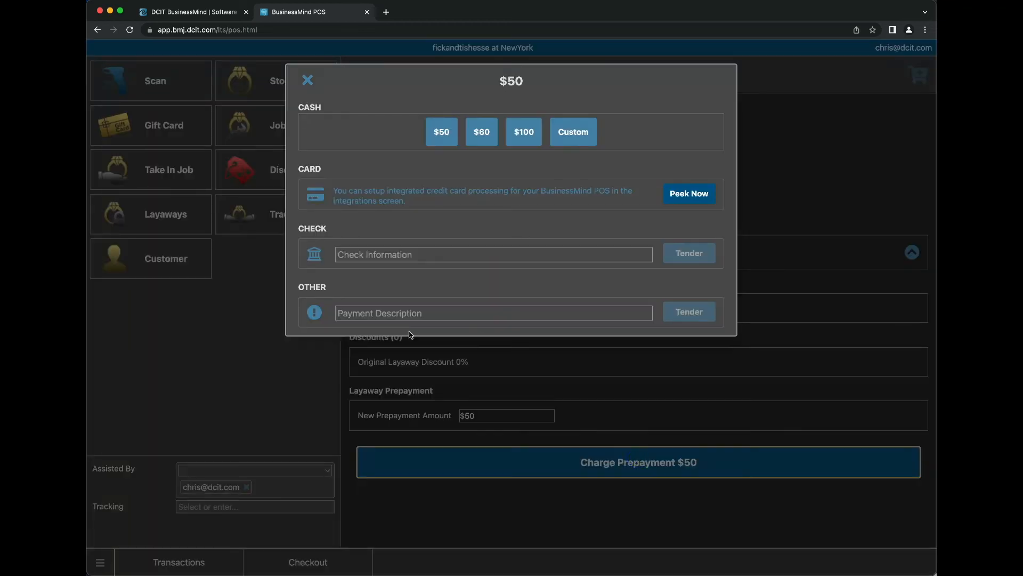
click(443, 136)
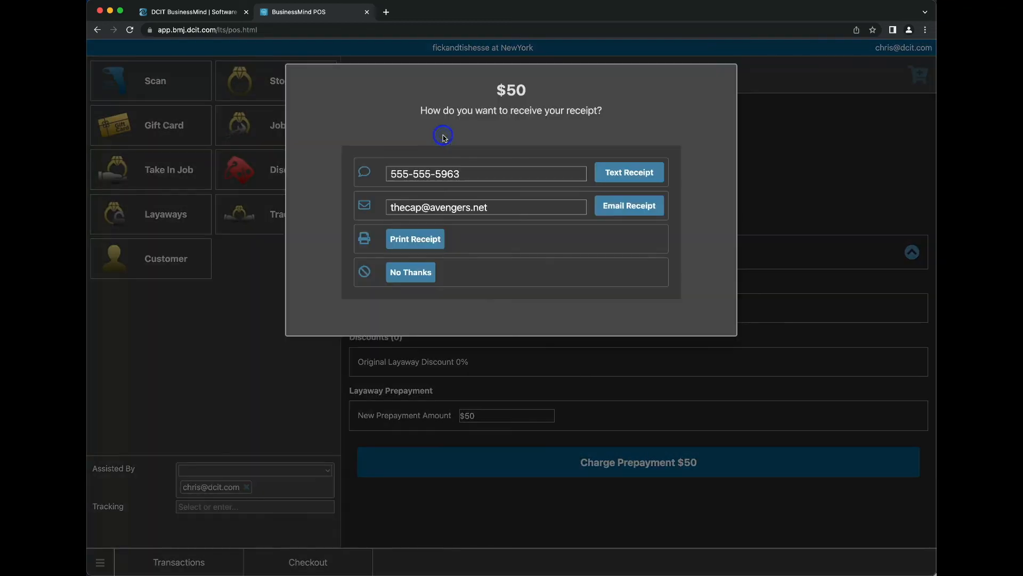
click(421, 244)
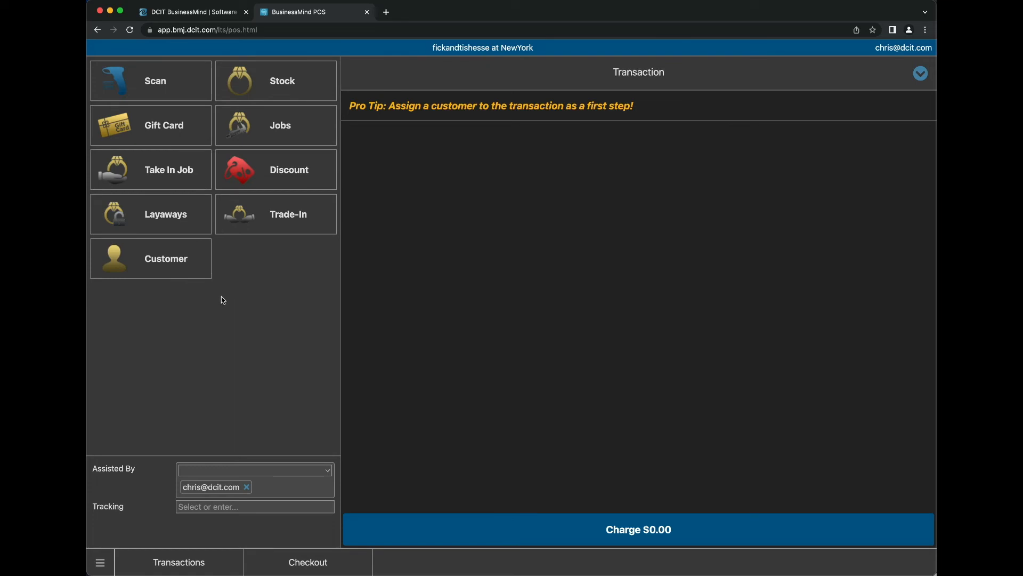
Look up the customer by first name again, check their current layaways, and add them to a fresh transaction.
click(165, 257)
text(steve)
click(502, 127)
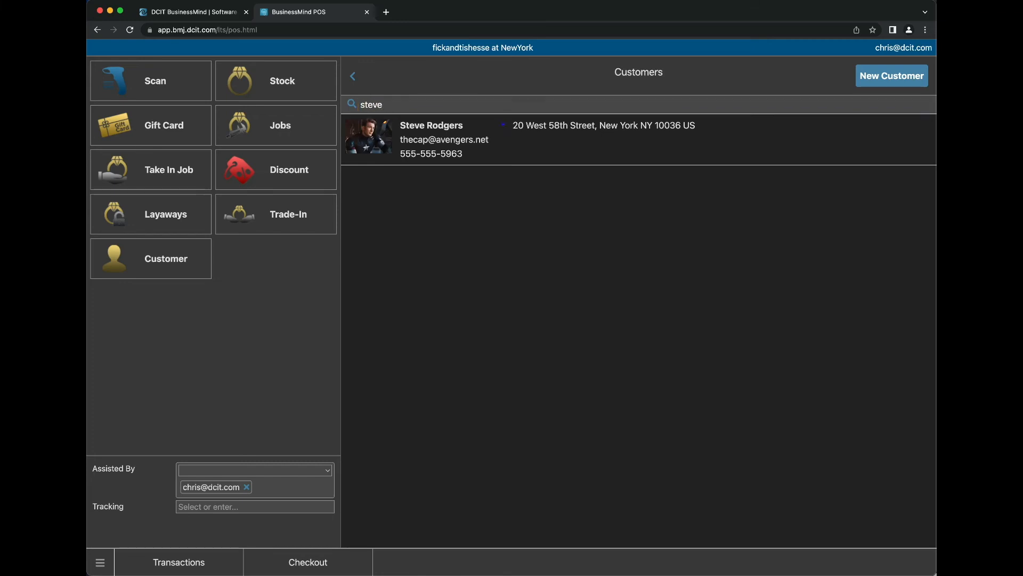
drag(483, 304, 355, 302)
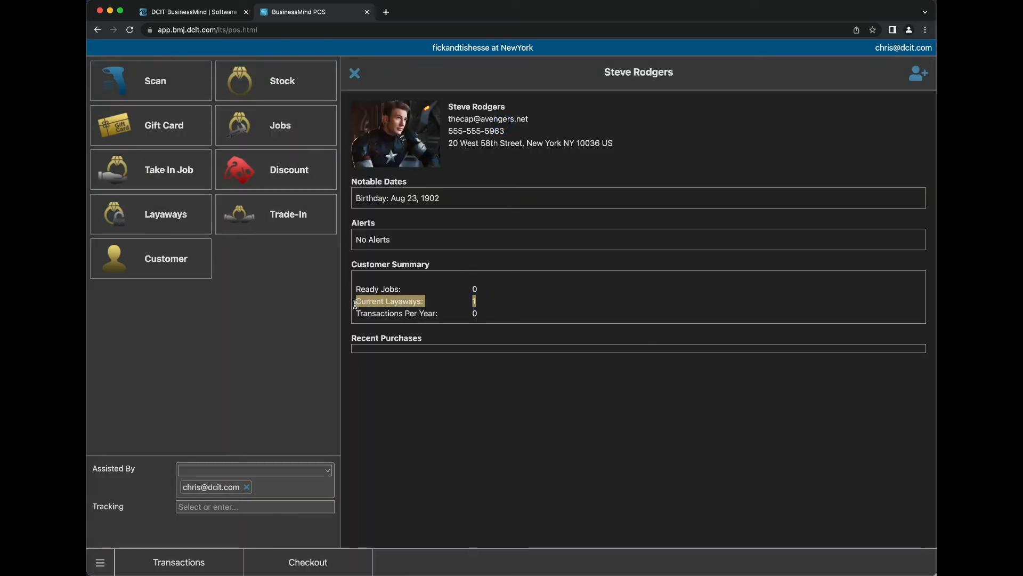
click(920, 75)
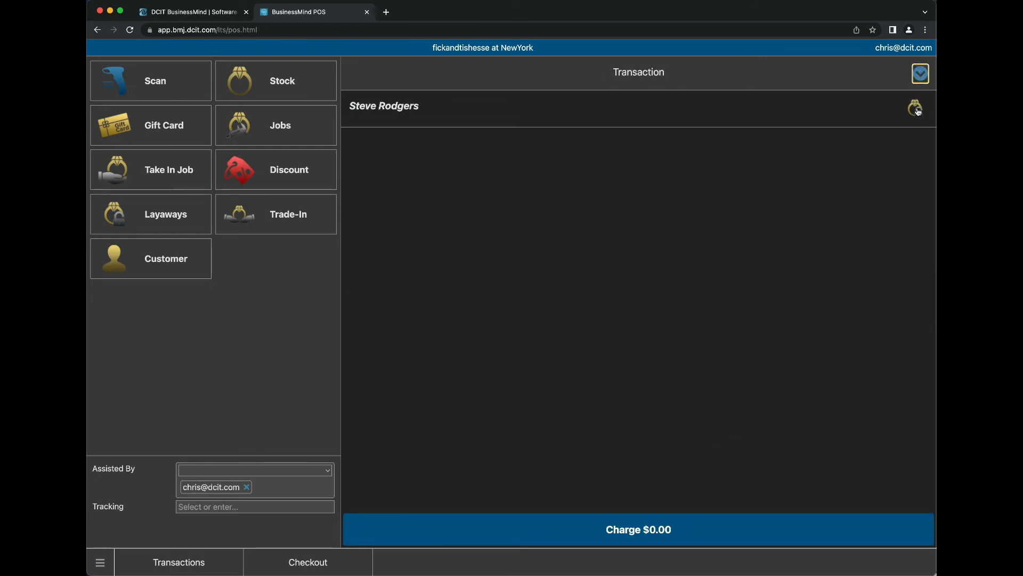
Open the customer's layaway for bracelet 7NV98AY1, check its available prepayments, and add the bracelet to the transaction for final purchase.
click(916, 110)
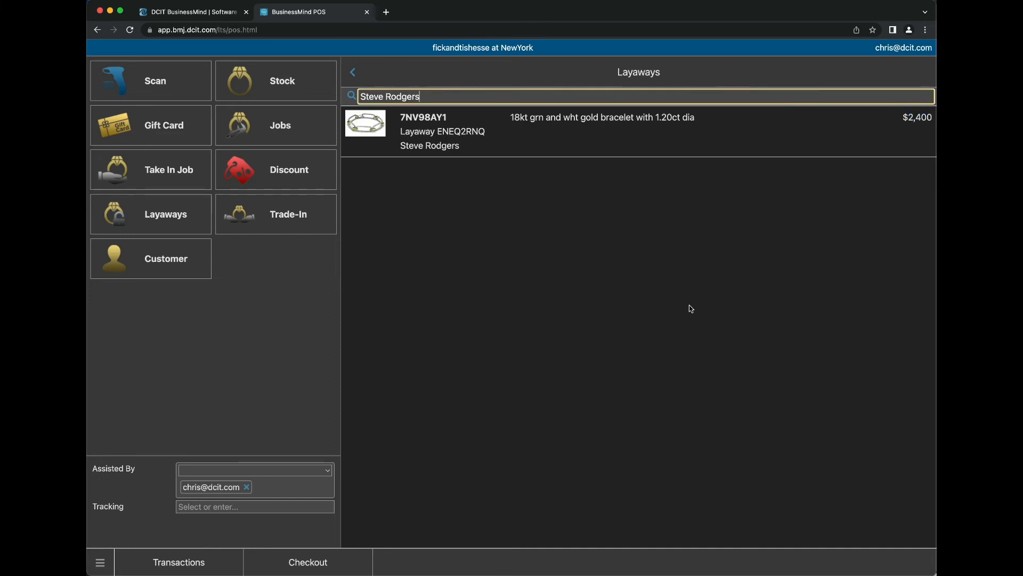
click(517, 130)
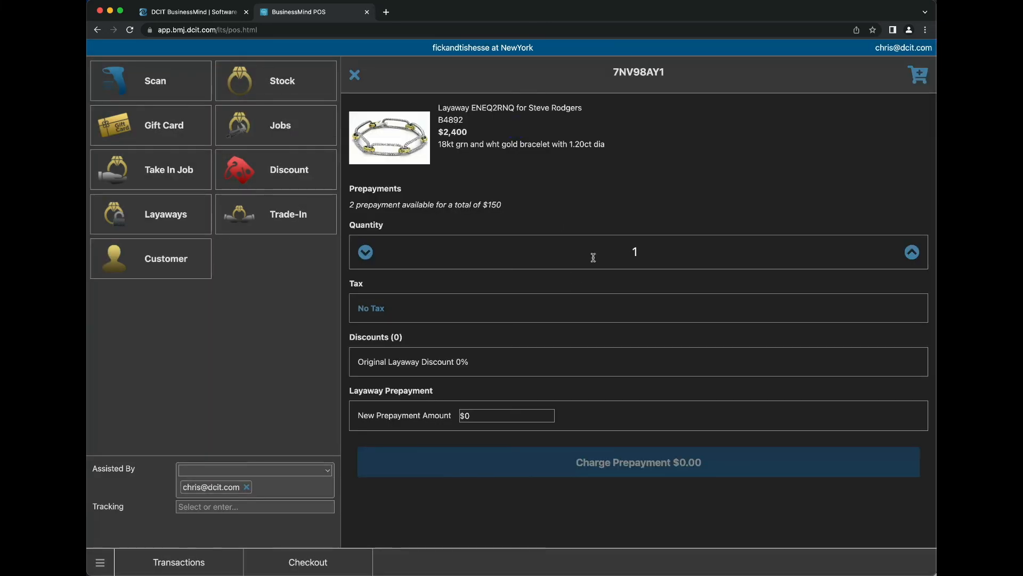
drag(505, 204, 350, 210)
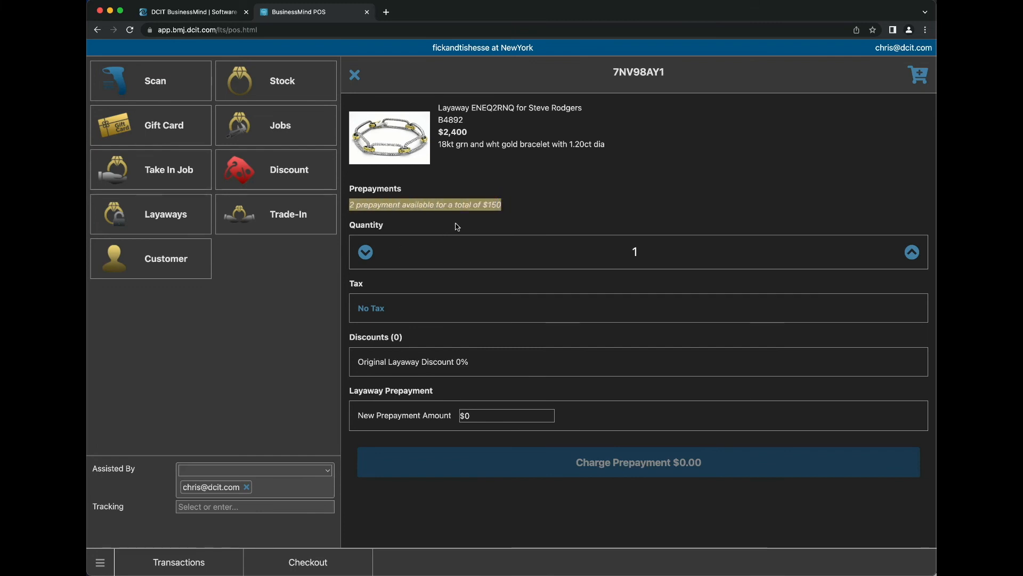
click(530, 217)
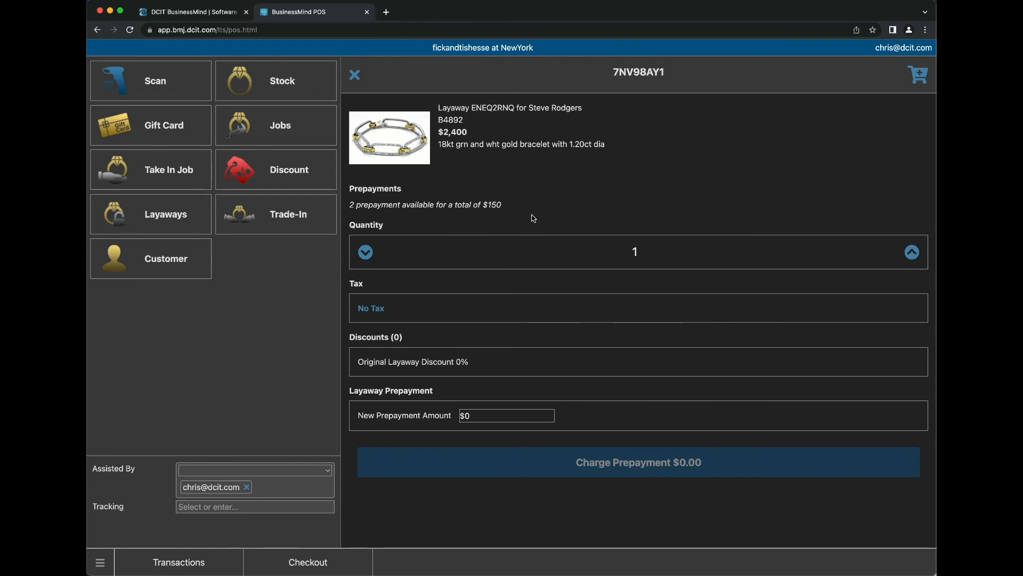
click(921, 76)
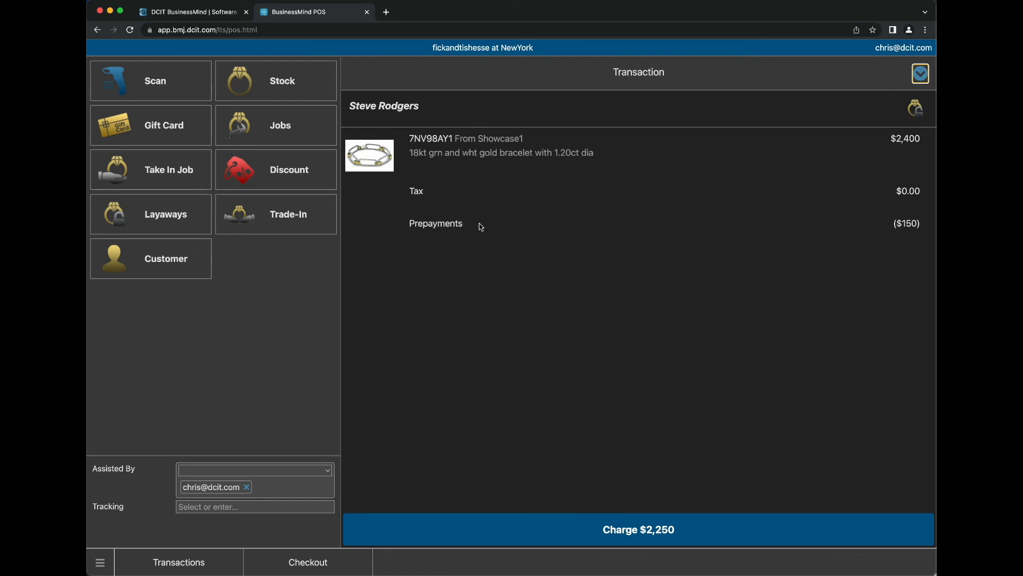
Charge the remaining balance on the bracelet and tender it as an other payment described as Wire Transfer.
click(632, 533)
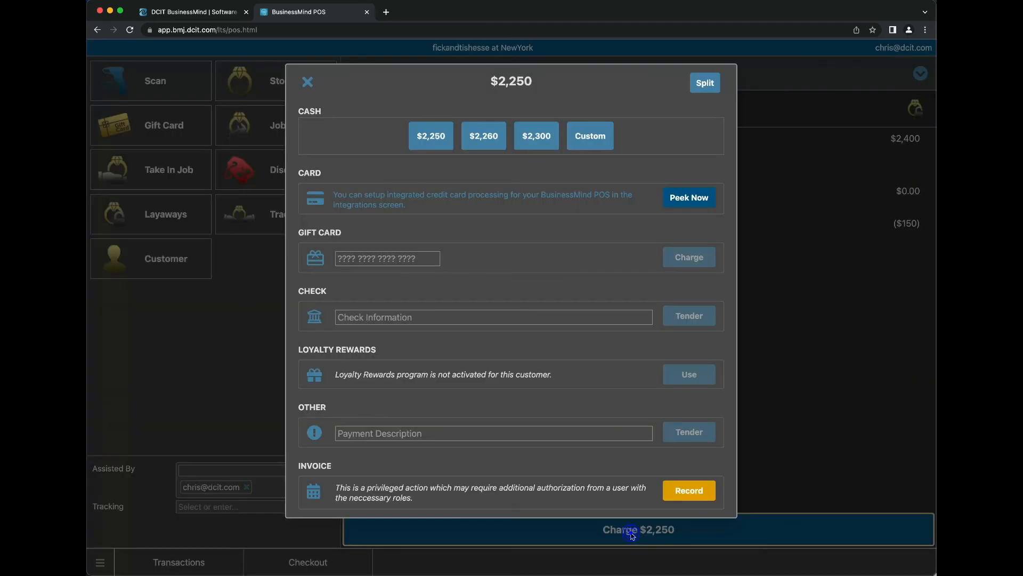
click(645, 435)
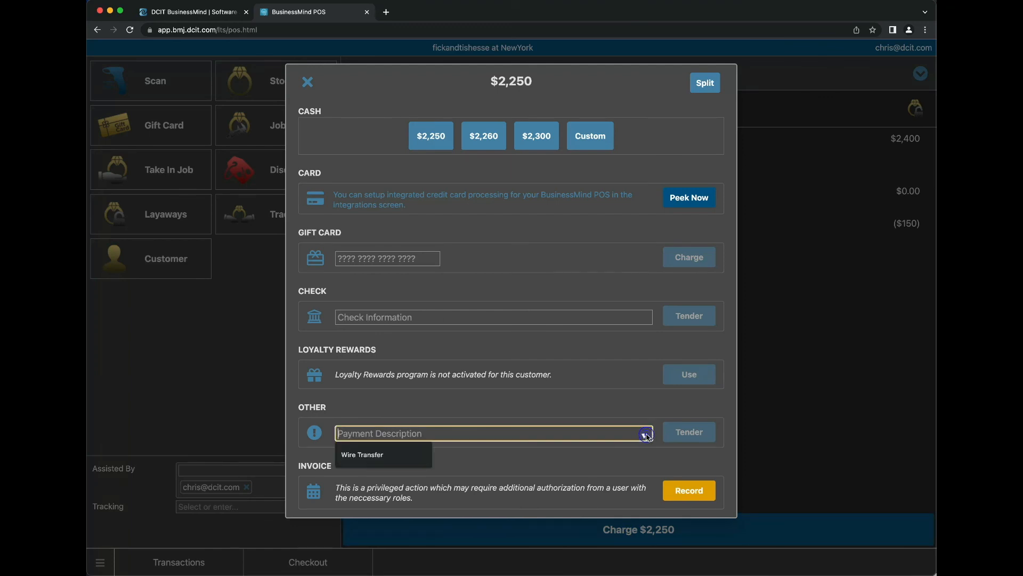
click(363, 455)
click(688, 432)
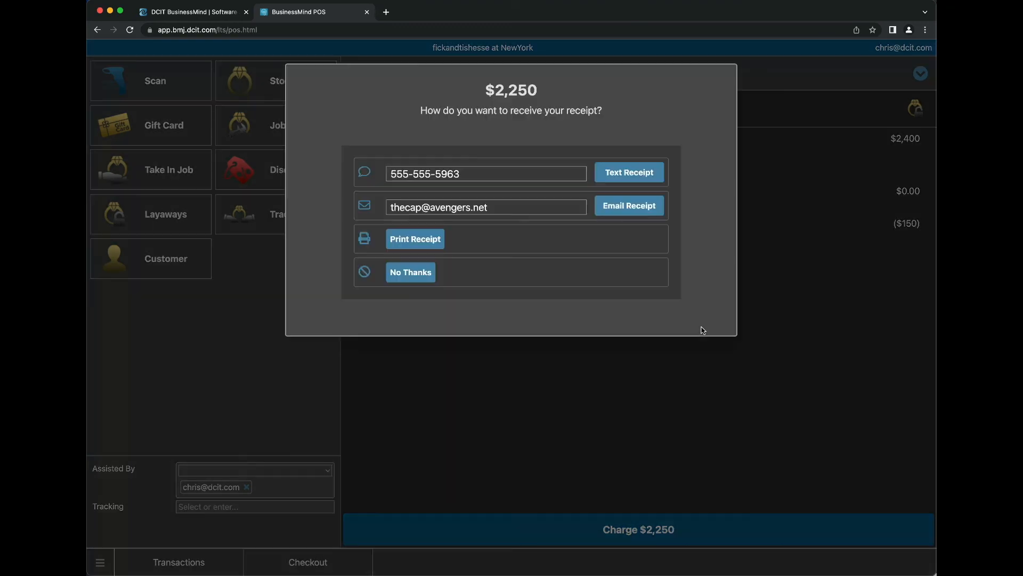